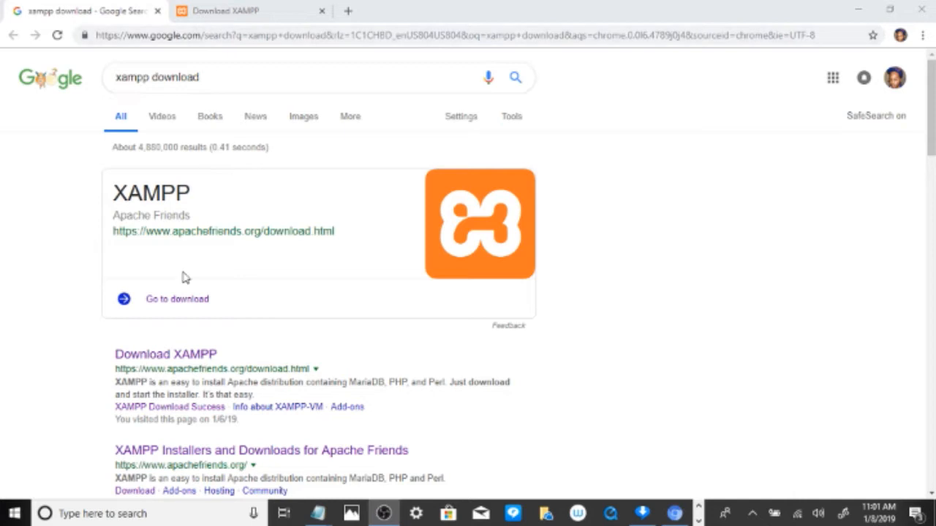
Step: Download the 32-bit XAMPP for Windows installer for version 7.3.0 / PHP 7.3.0
click(205, 10)
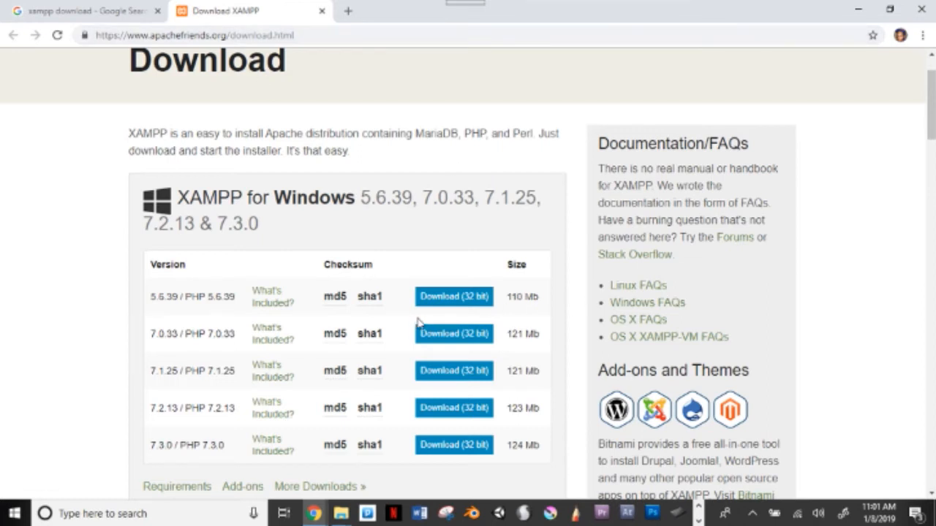
scroll(449, 320, down, 1)
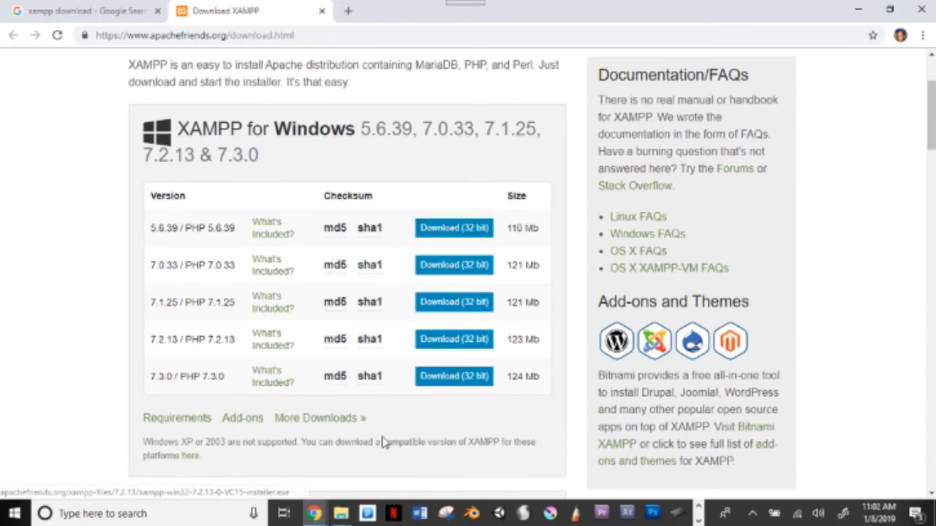
click(442, 376)
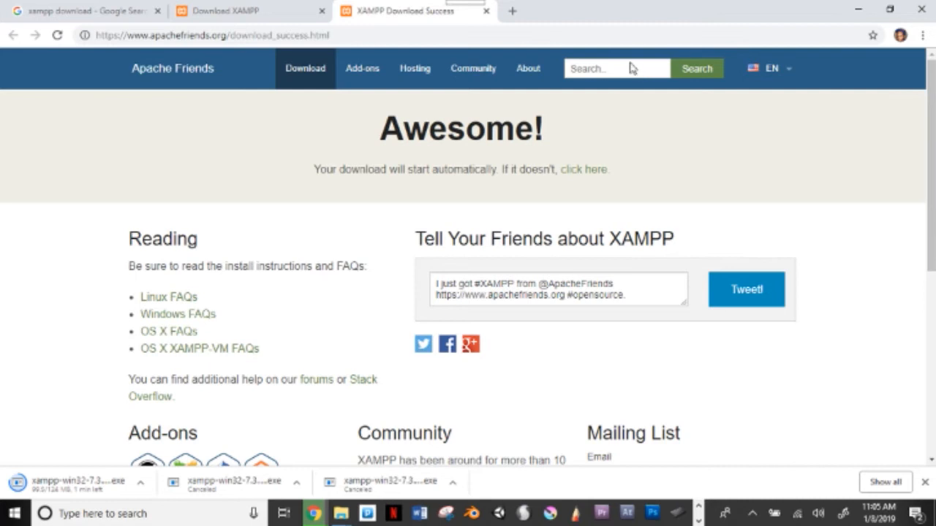
click(256, 11)
click(429, 11)
scroll(425, 168, down, 5)
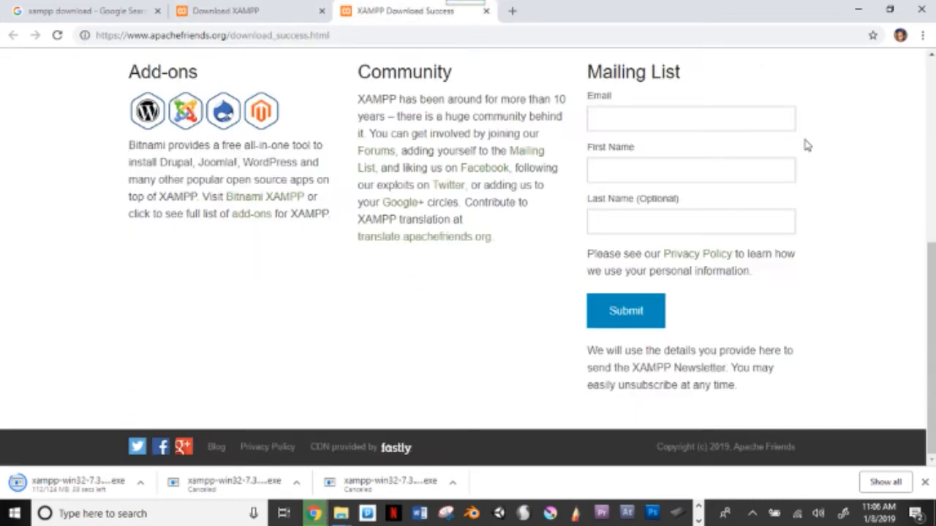
scroll(808, 145, up, 5)
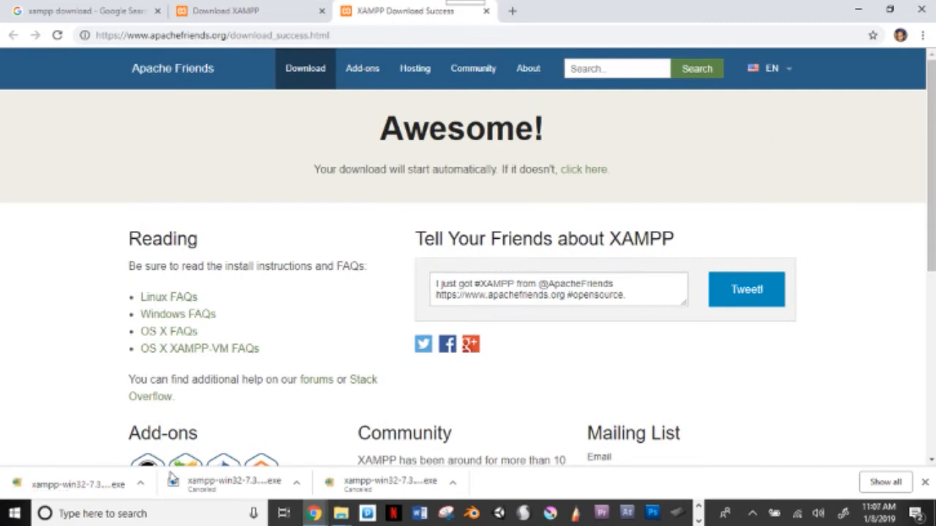
Step: Show the downloaded XAMPP installer in its folder and run it
click(141, 486)
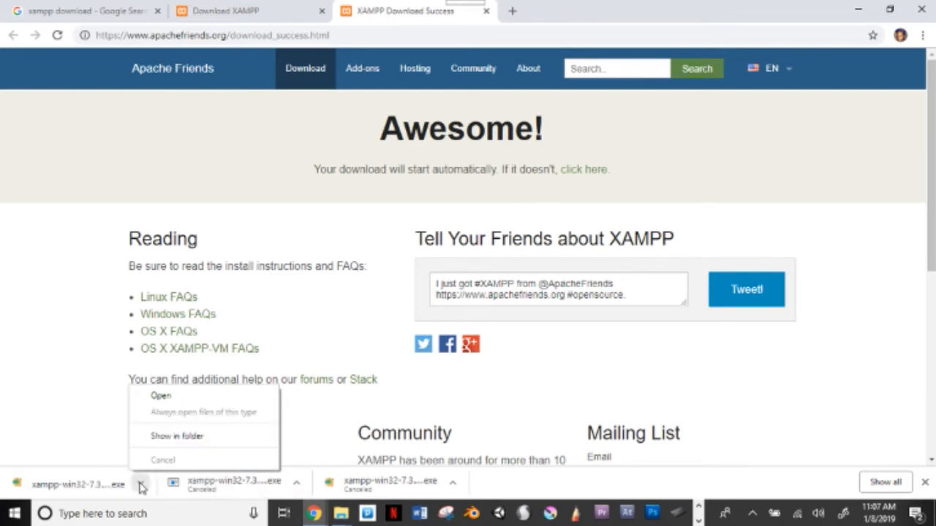
click(164, 443)
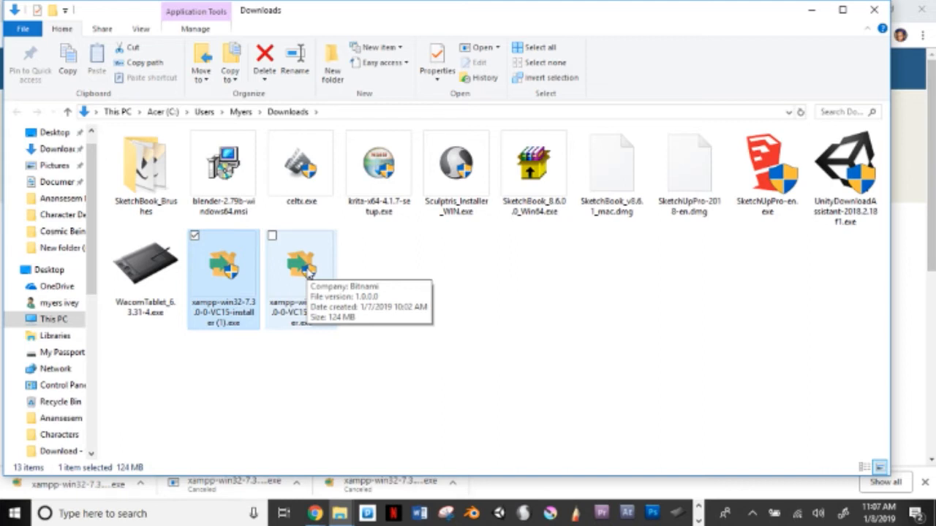
double_click(247, 274)
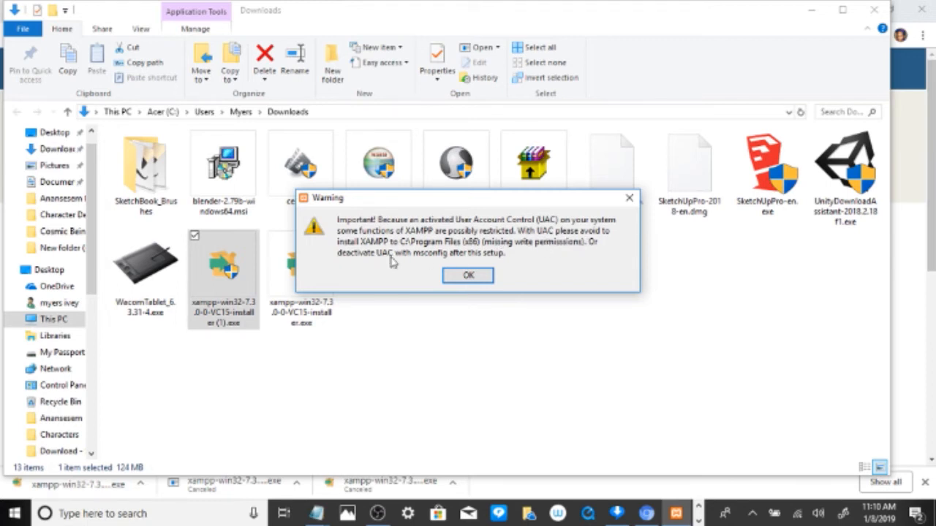
Step: Dismiss the UAC warning and advance the setup wizard with all components and the C:\xampp install folder
click(482, 283)
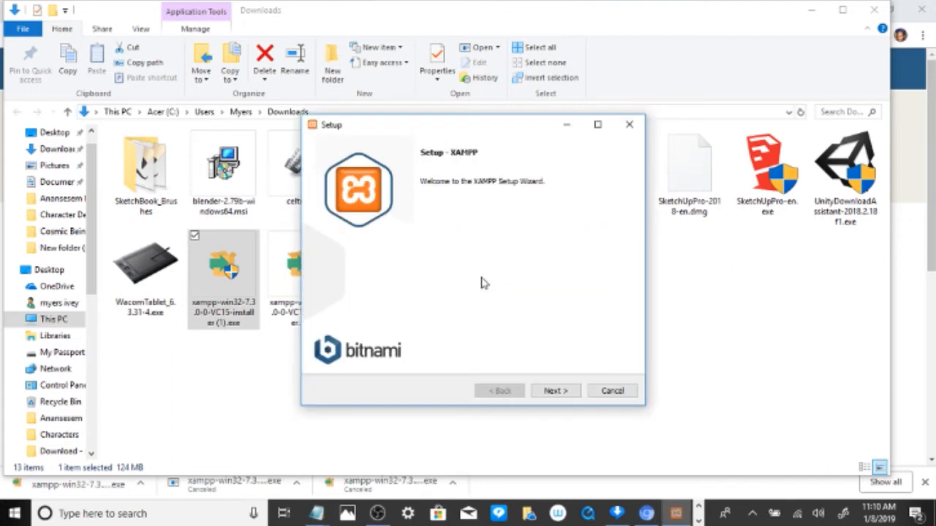
click(562, 392)
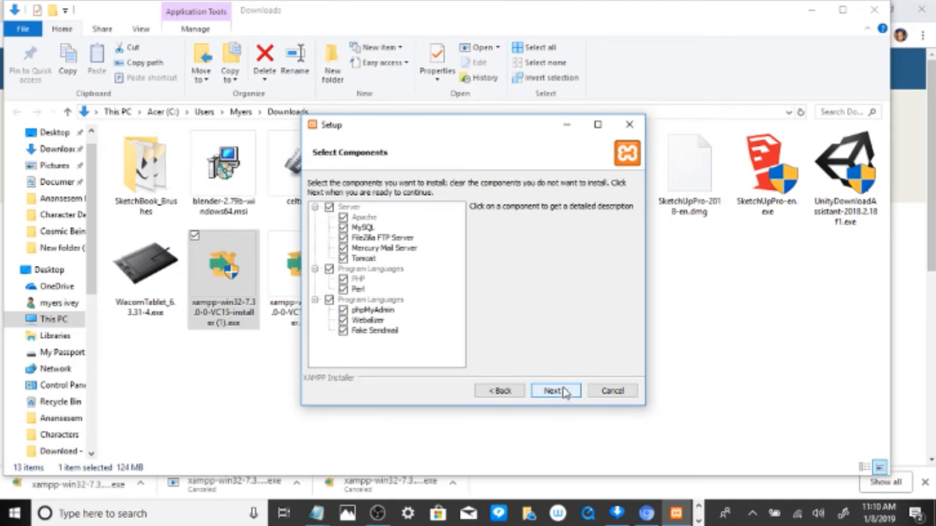
click(812, 10)
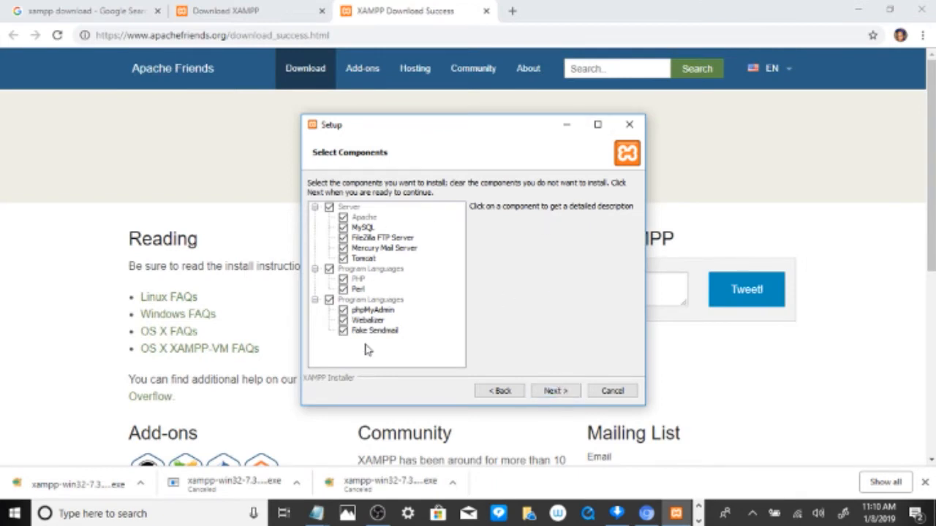
click(553, 391)
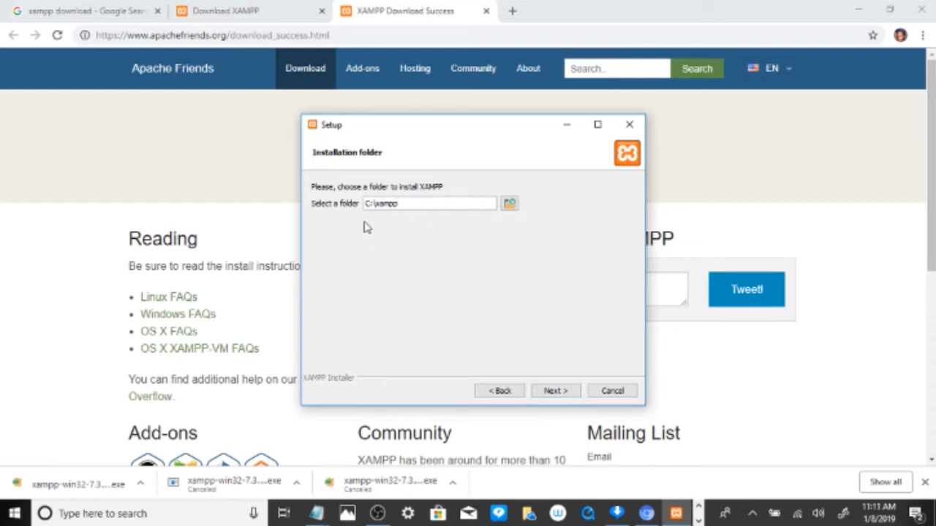
click(555, 391)
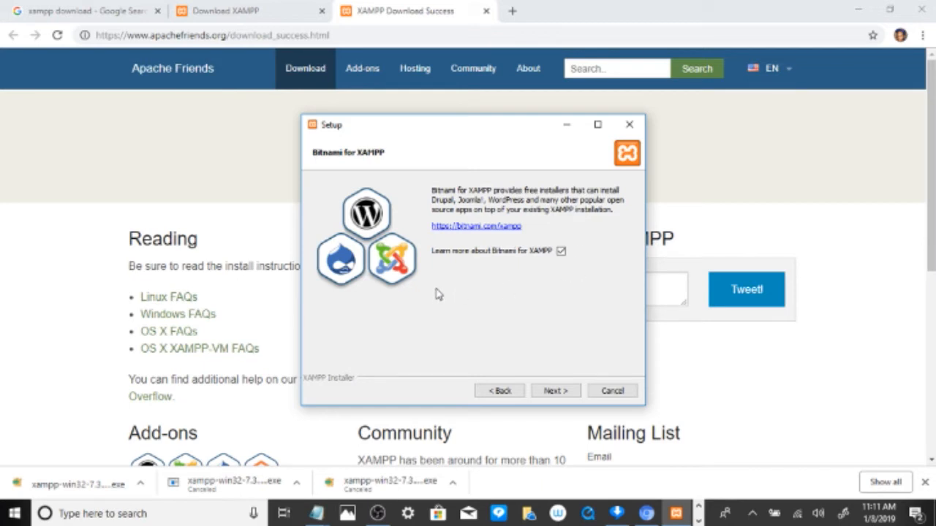
Step: Continue past the Bitnami for XAMPP page and start installing XAMPP
click(558, 392)
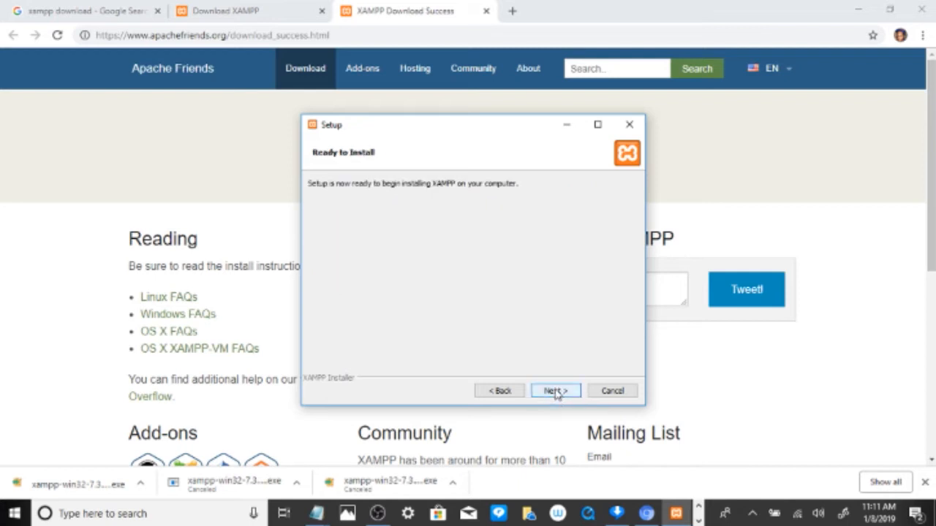
click(557, 392)
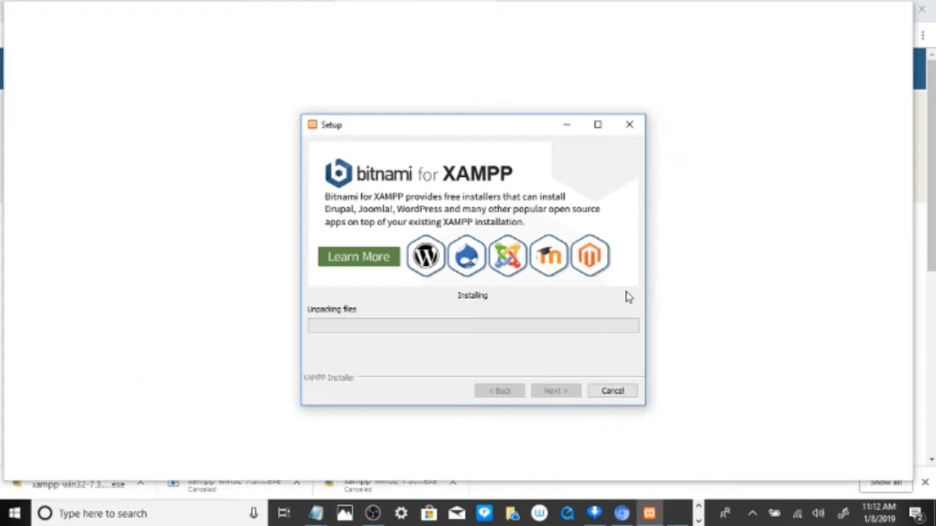
mouse_move(676, 513)
click(745, 410)
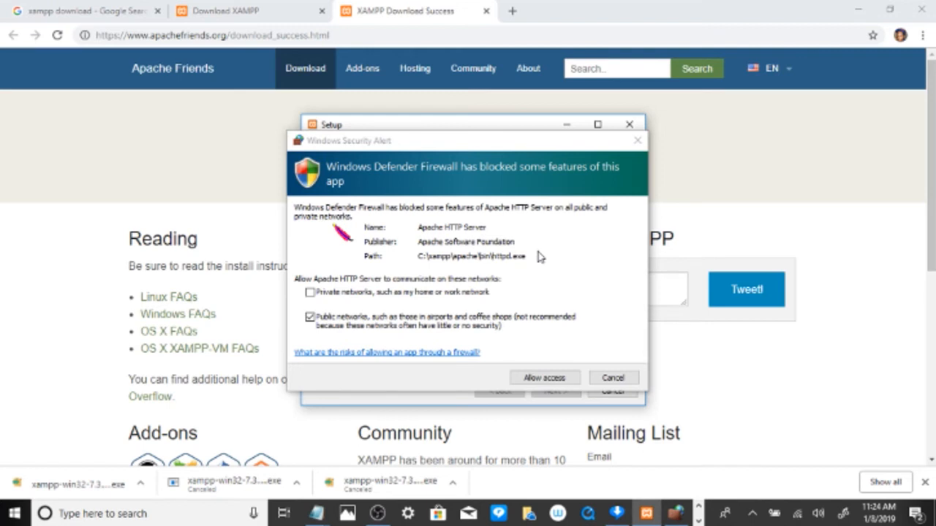
Step: Allow Apache HTTP Server through the firewall and finish the setup with the Control Panel set to start
click(553, 377)
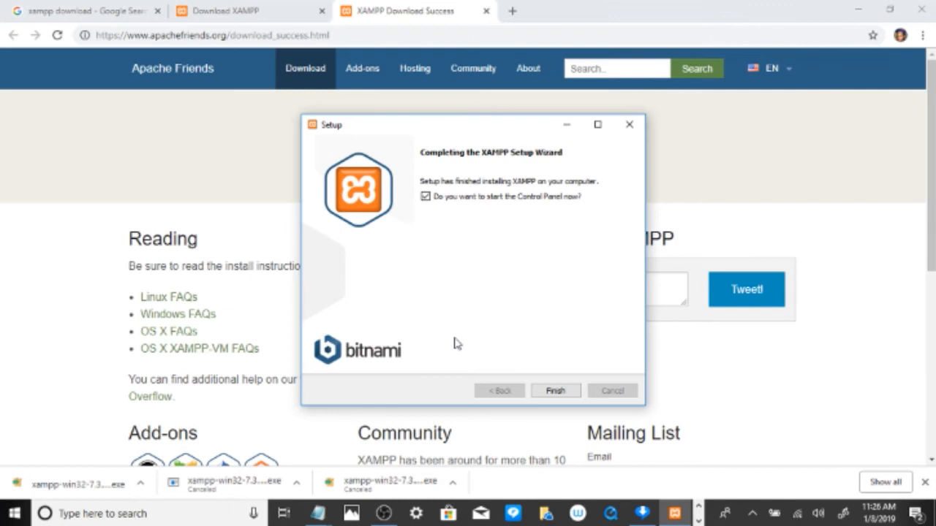
click(561, 394)
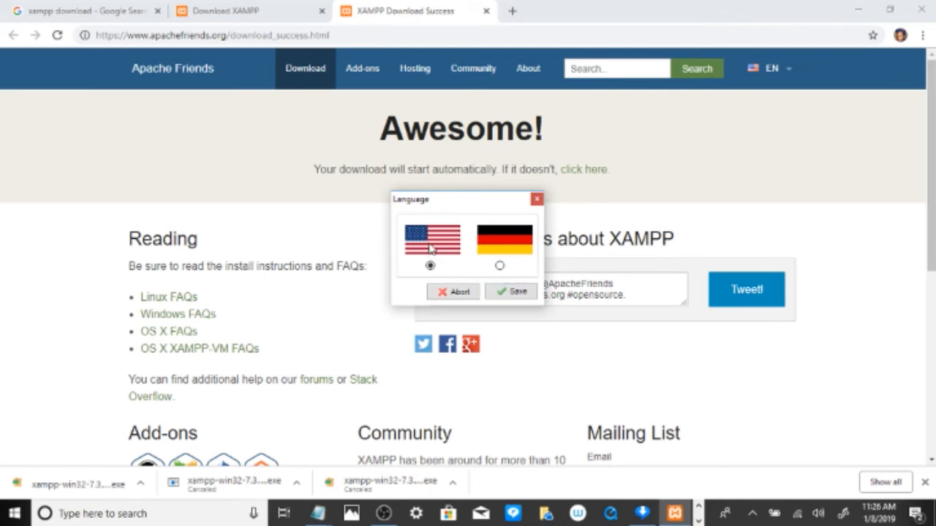
Step: Save English as the Control Panel language and open the XAMPP Control Panel
click(515, 292)
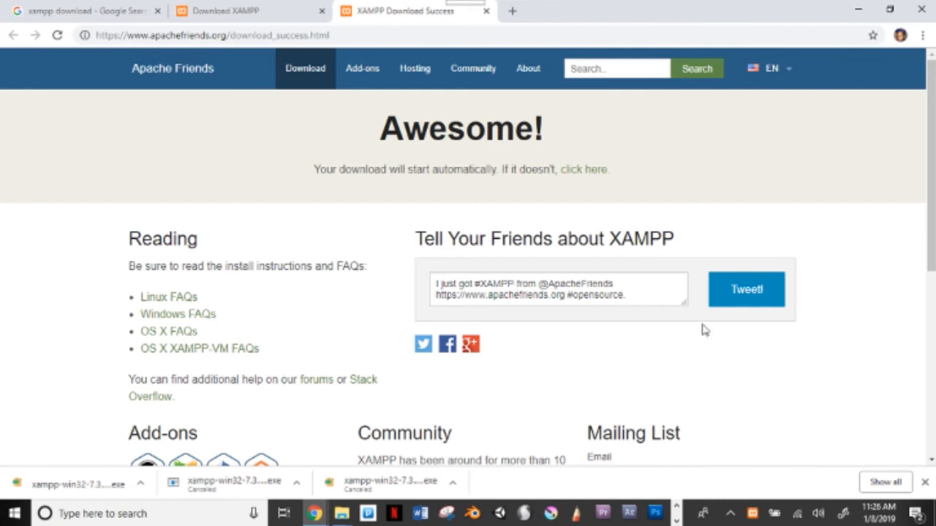
click(752, 516)
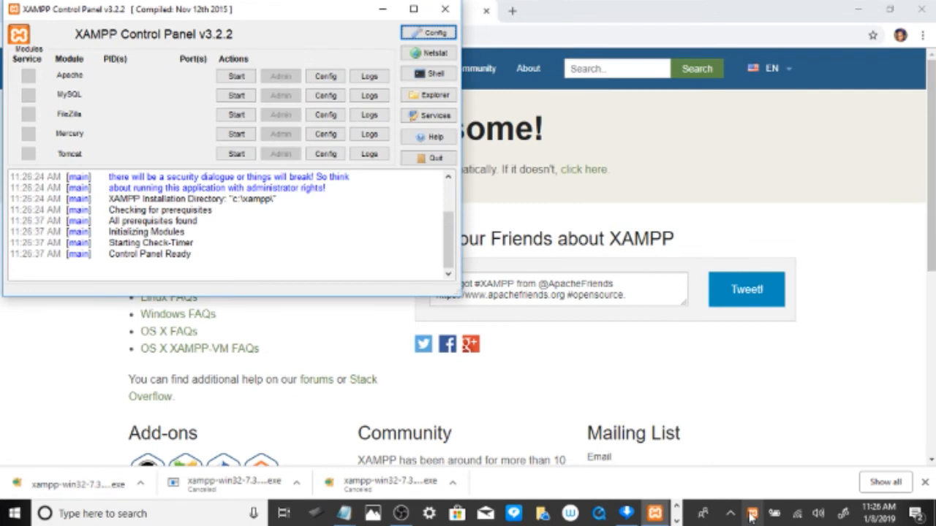
Step: Start the Apache and MySQL modules, allowing mysqld through the firewall on private networks only
click(236, 76)
click(236, 95)
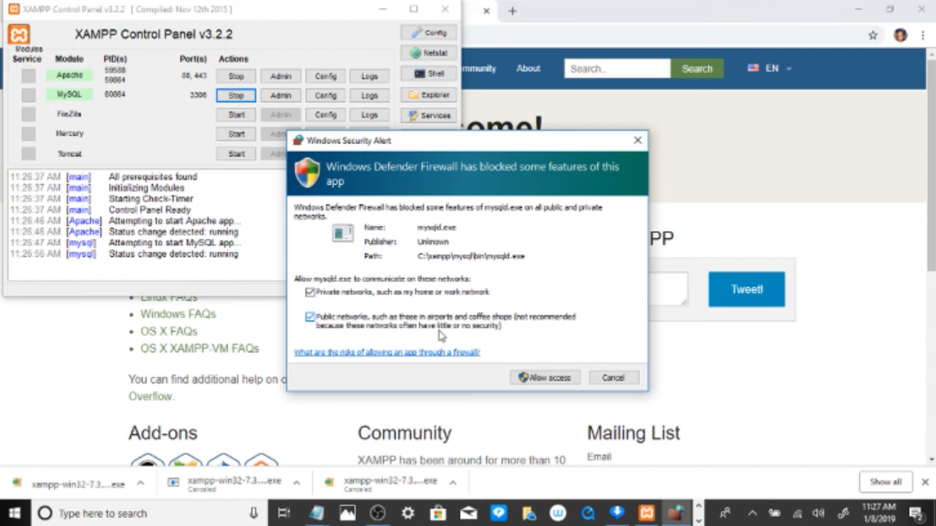
click(311, 319)
click(543, 378)
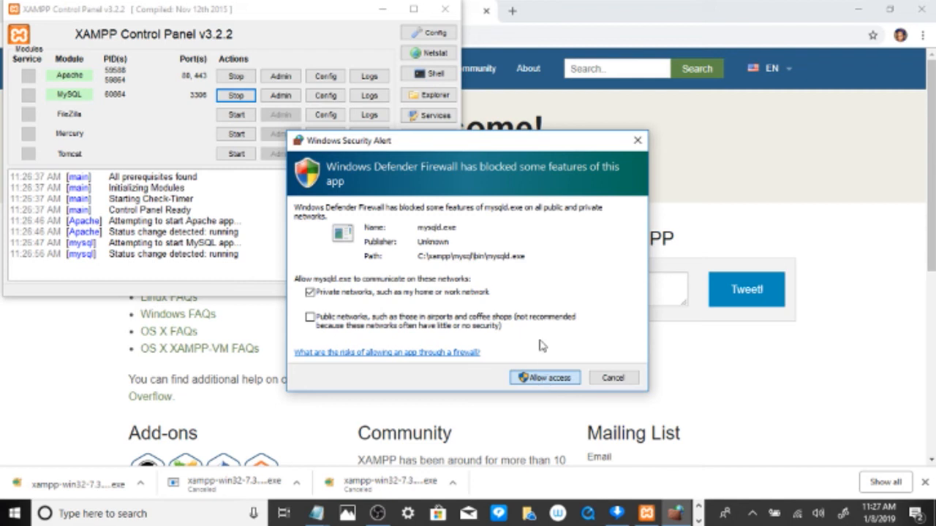
click(543, 378)
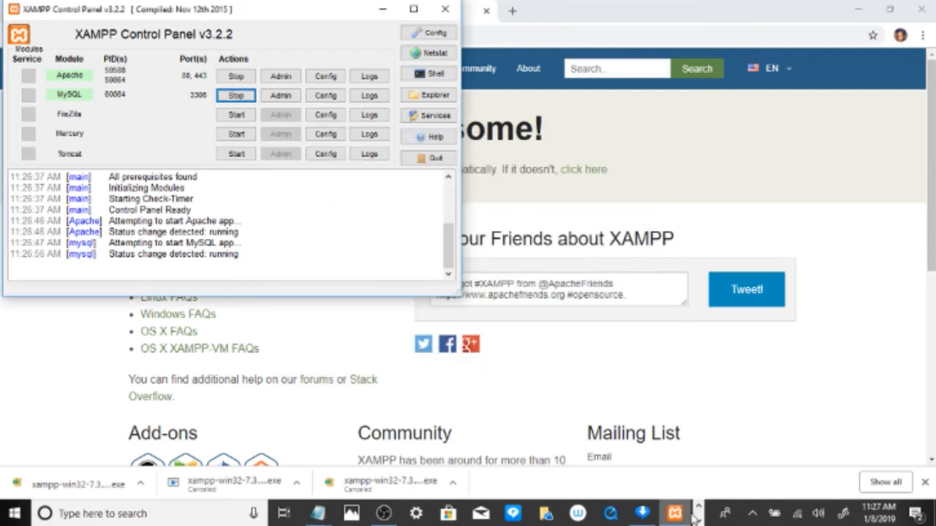
mouse_move(688, 514)
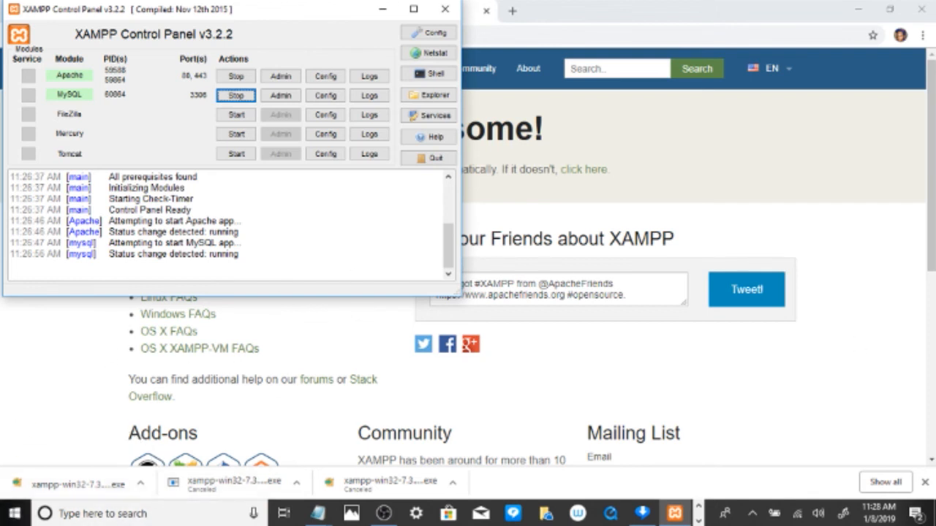
click(698, 520)
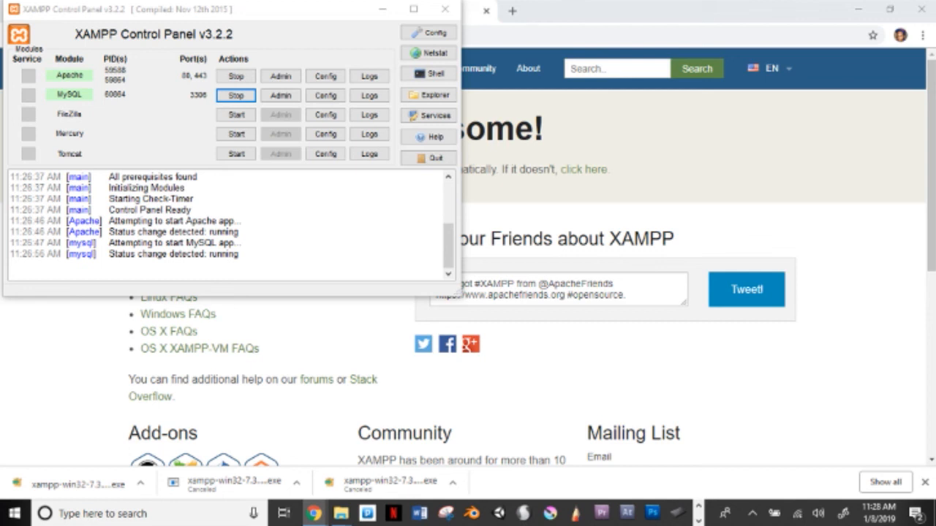
click(687, 22)
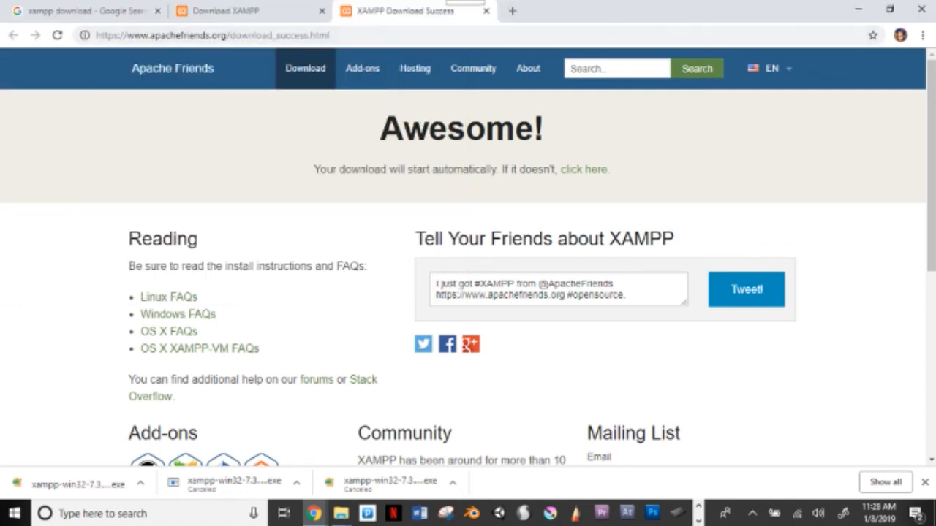
Step: Open the XAMPP dashboard at localhost/dashboard/index.html in the browser
click(698, 521)
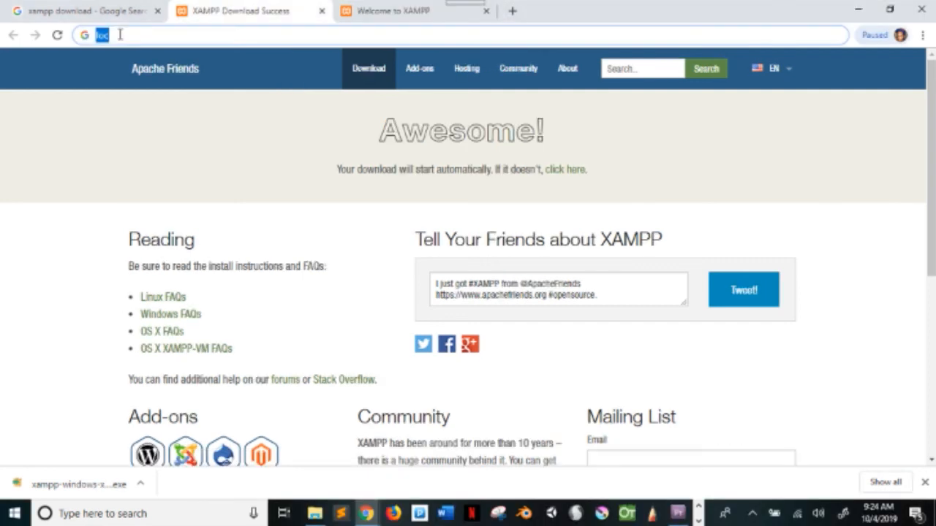
text(lo)
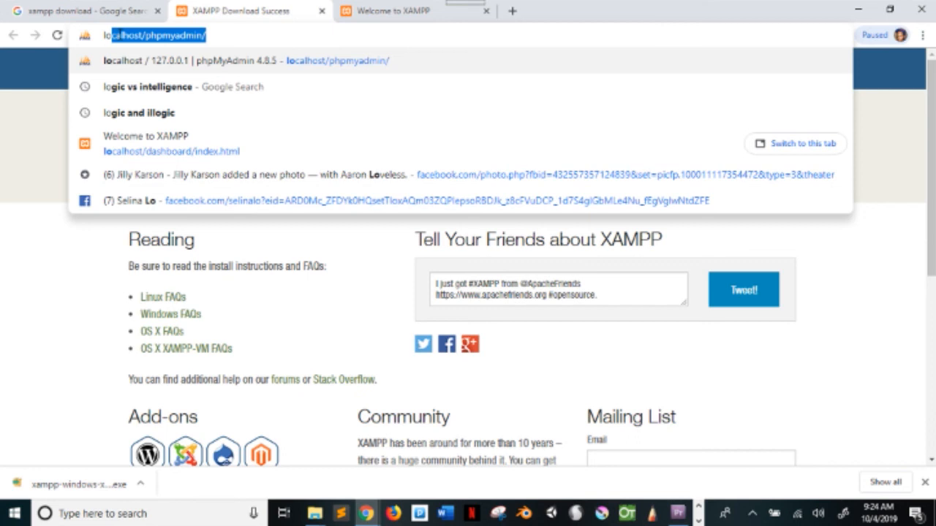
text(calhost)
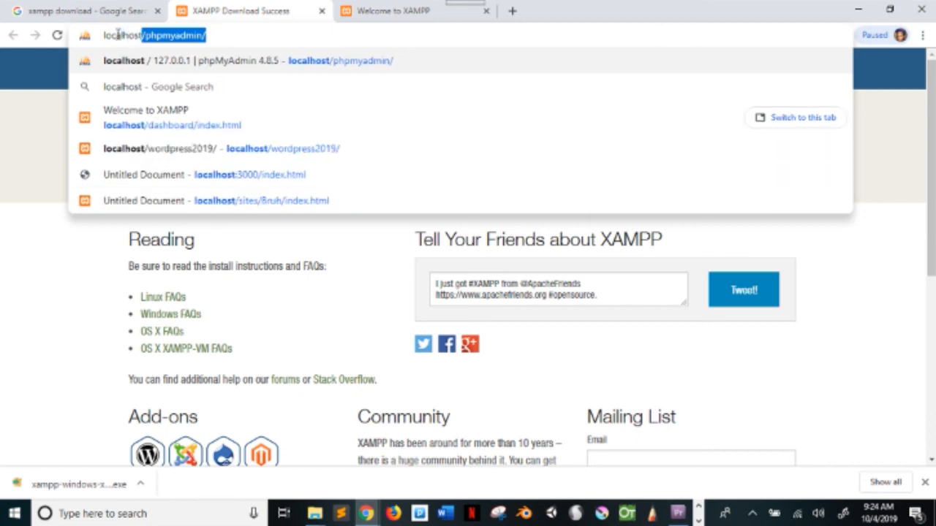
text(/)
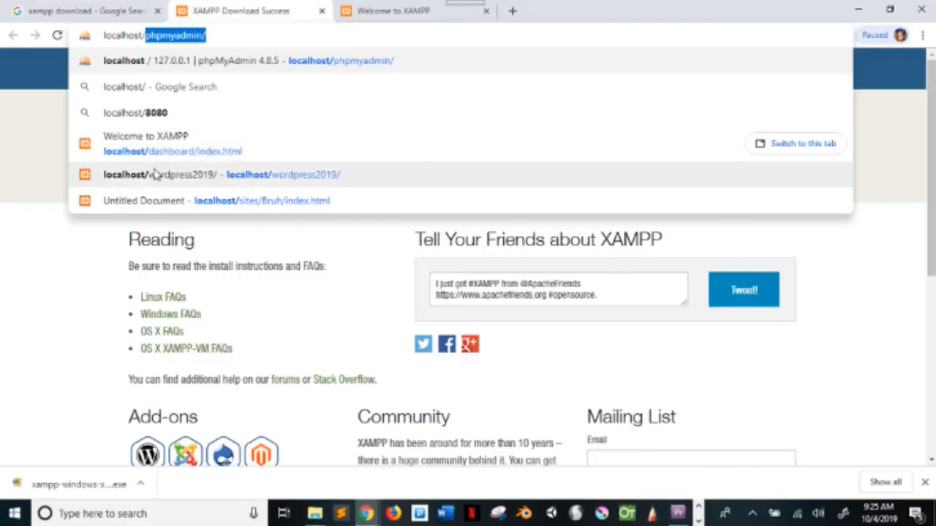
click(223, 163)
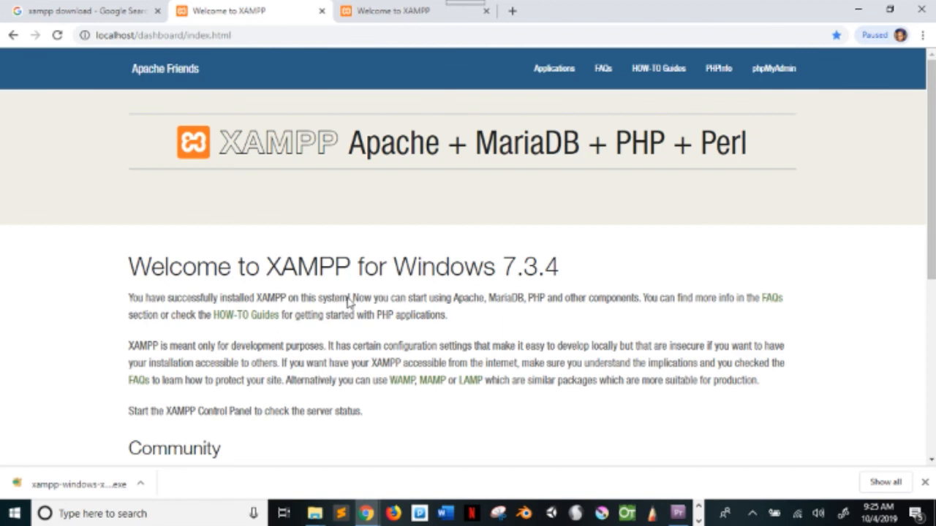
scroll(350, 304, down, 3)
scroll(350, 303, up, 2)
scroll(349, 302, up, 1)
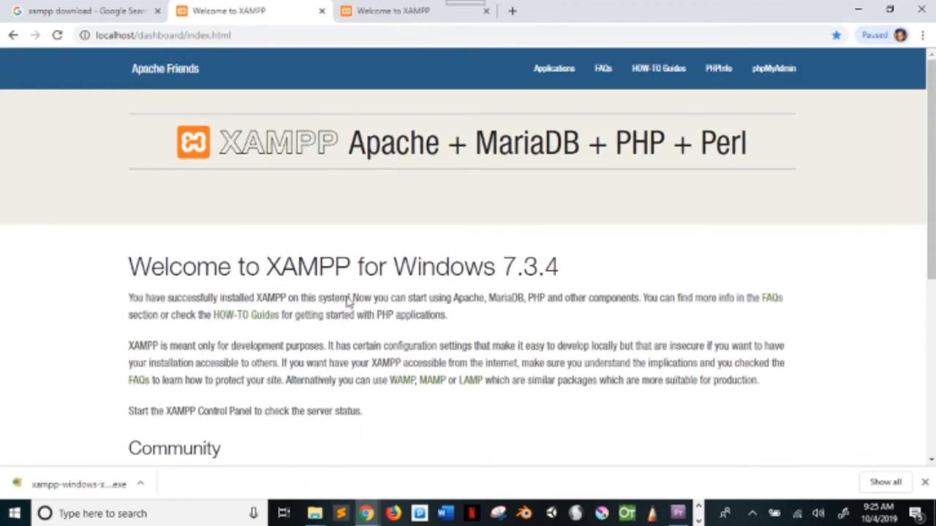